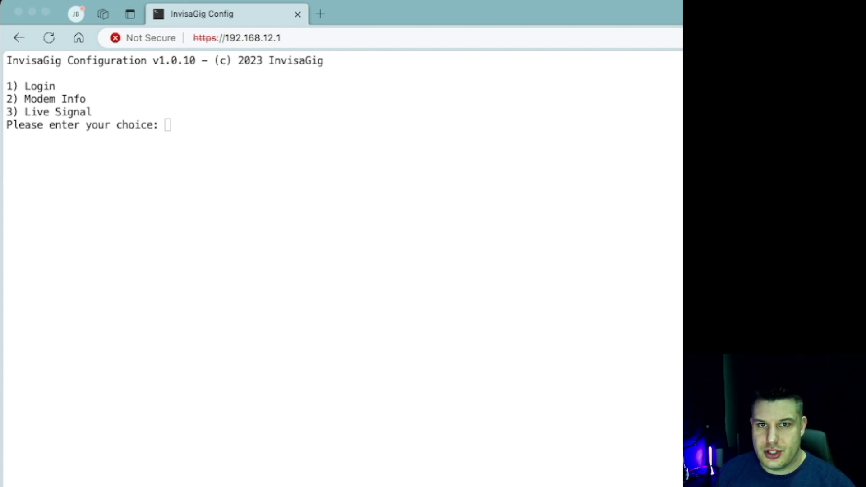
Step: Bring the console into focus and view the Modem Info screen (option 2)
key("super+Tab")
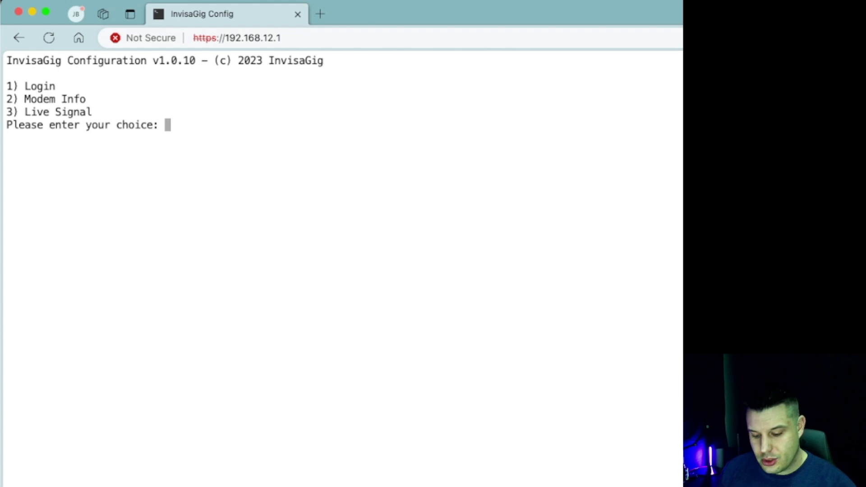
type("2")
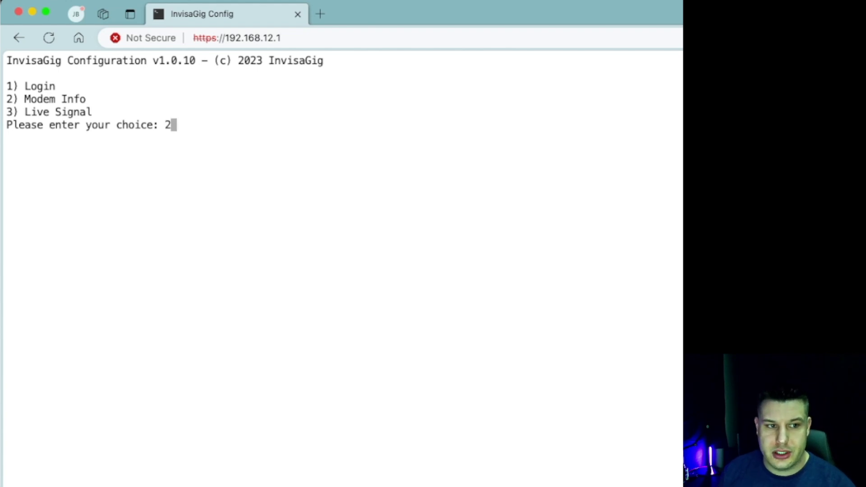
key("Return")
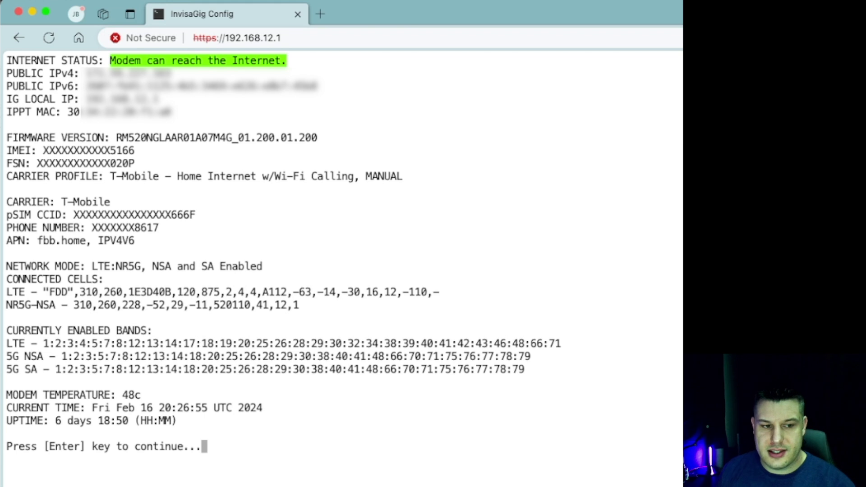
key("Return")
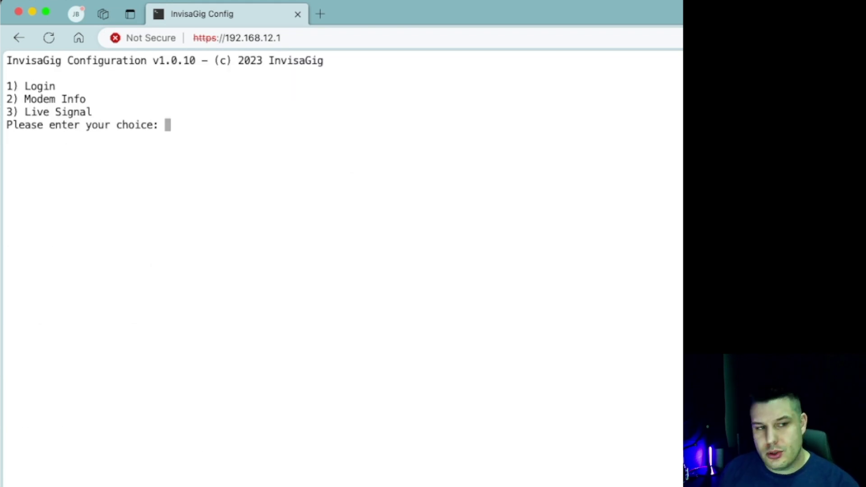
Step: View the Live Signal readout (option 3), then exit back to the main menu
type("3")
key("Return")
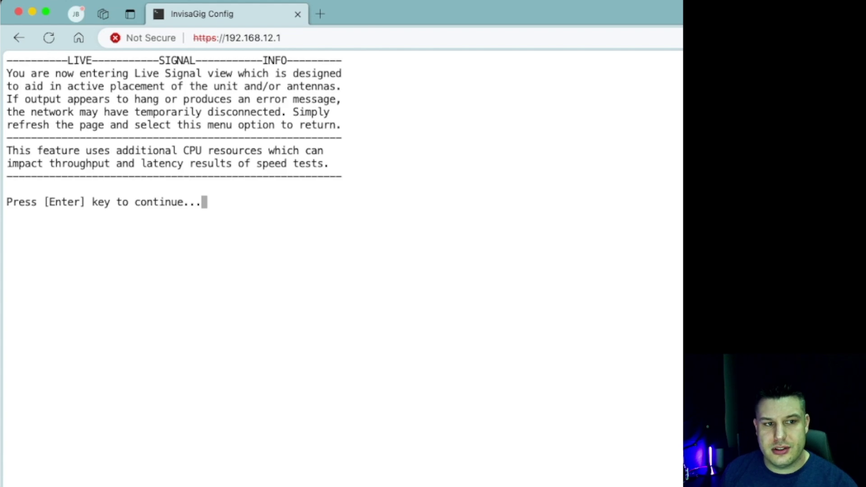
key("Return")
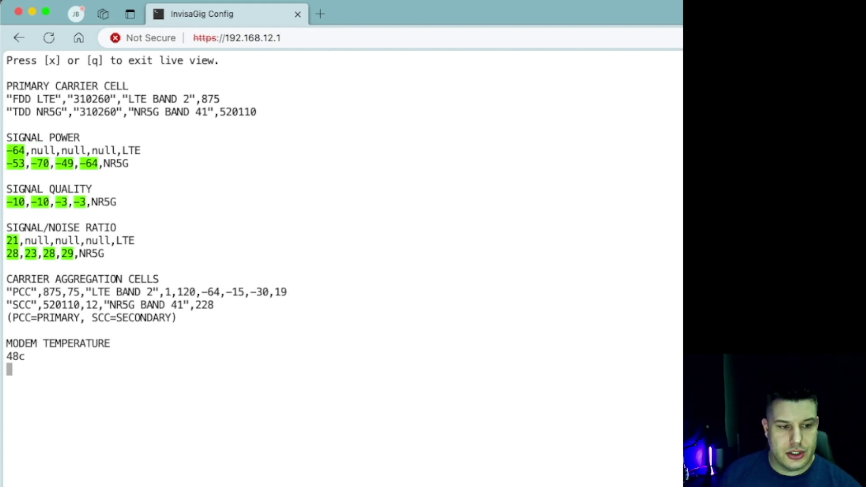
key("x")
key("Return")
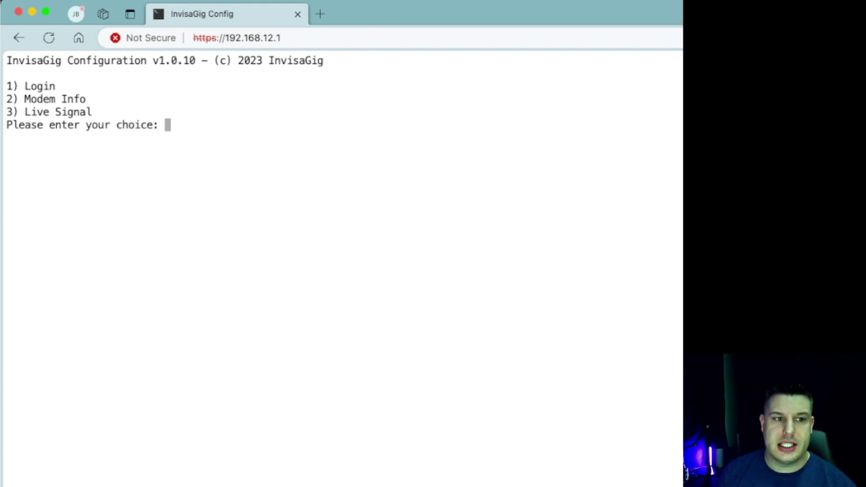
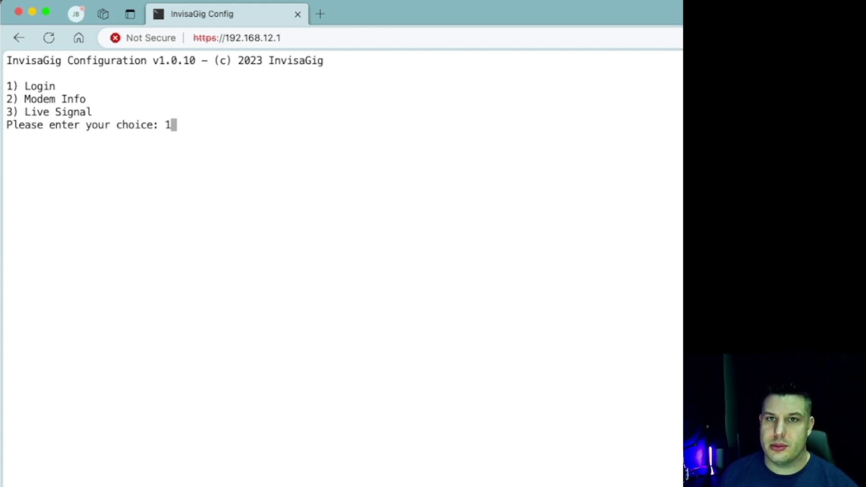
Step: Log in through option 1 with the admin password
key("Return")
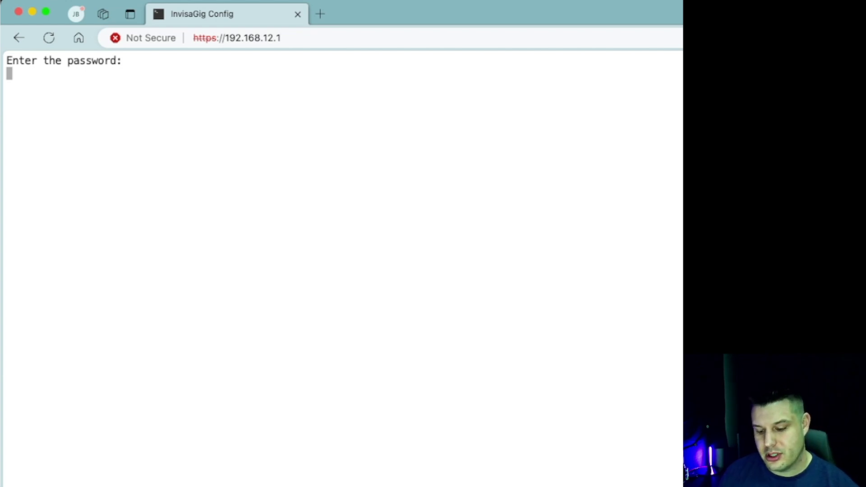
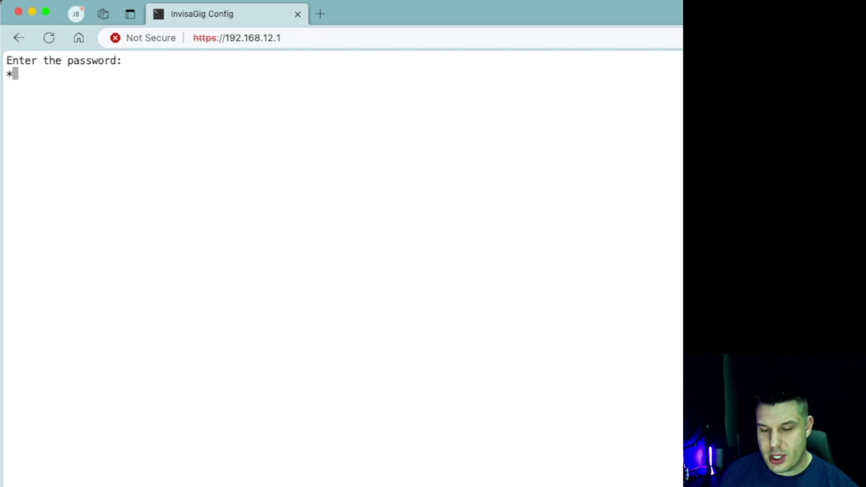
key("Return")
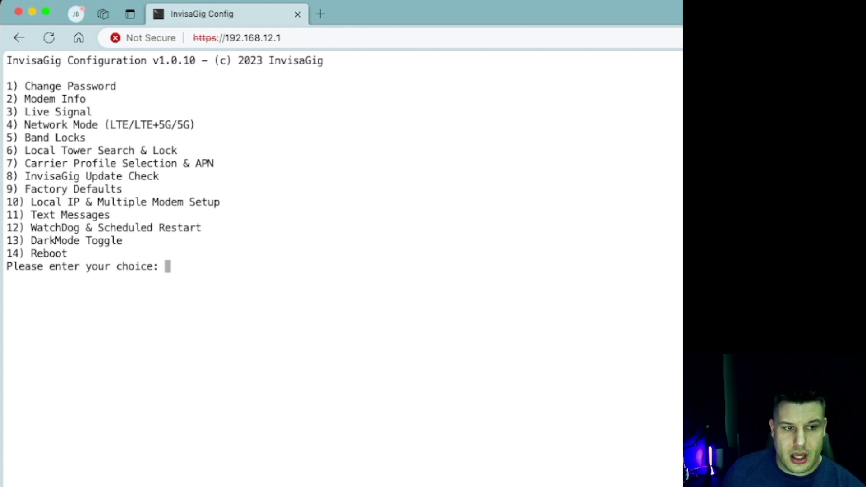
Step: Review the Network Mode options without changing the mode, then select option 5 for band locking
type("4")
key("Return")
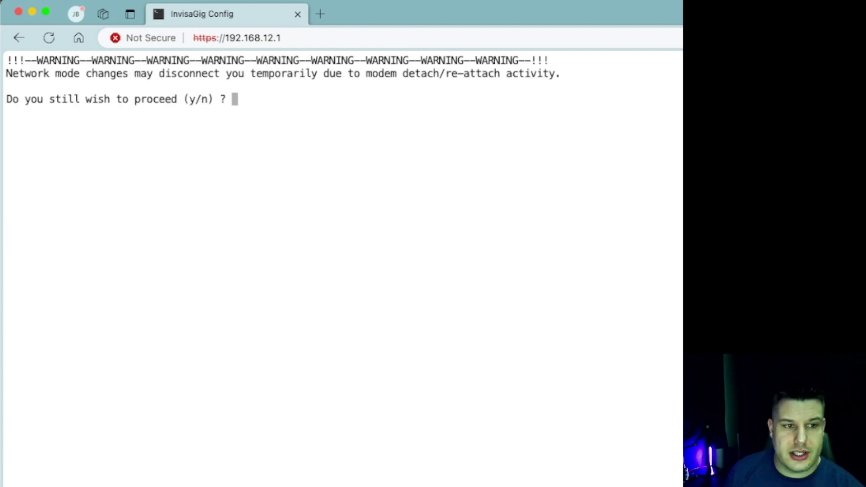
type("y")
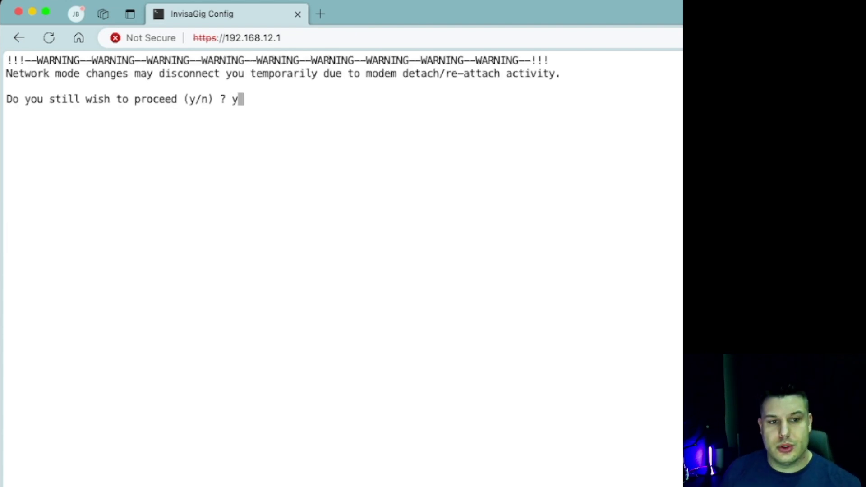
key("Return")
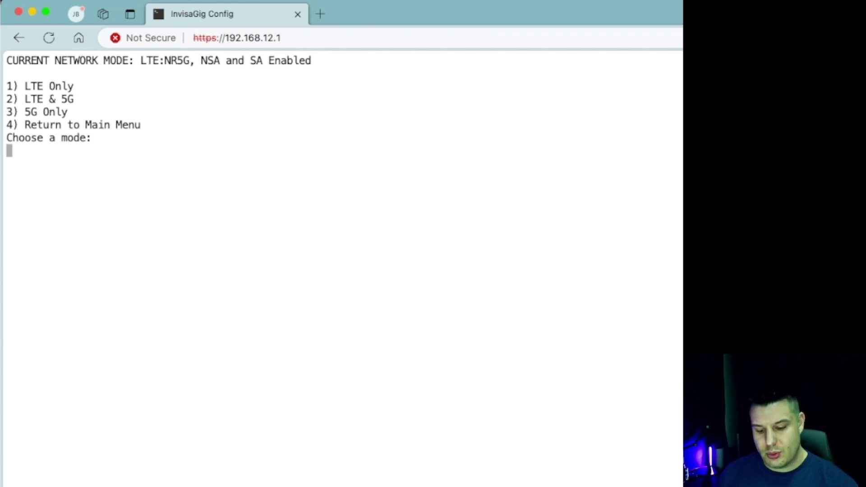
key("Return")
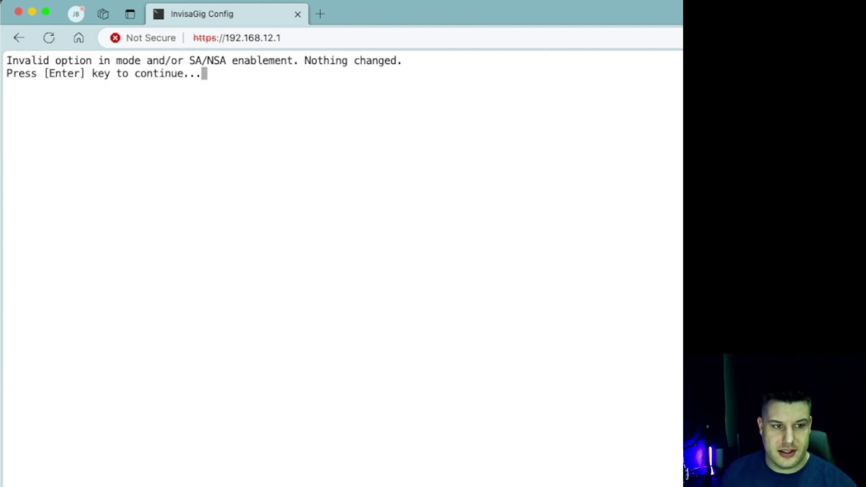
key("Return")
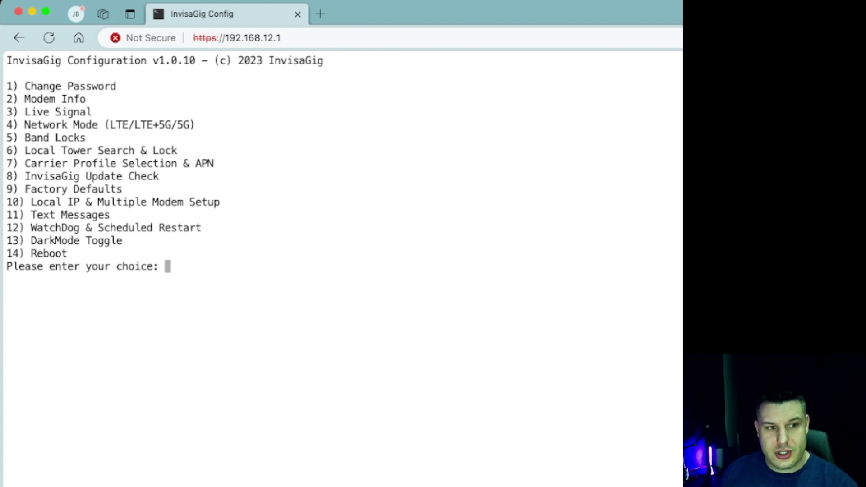
type("5")
key("Return")
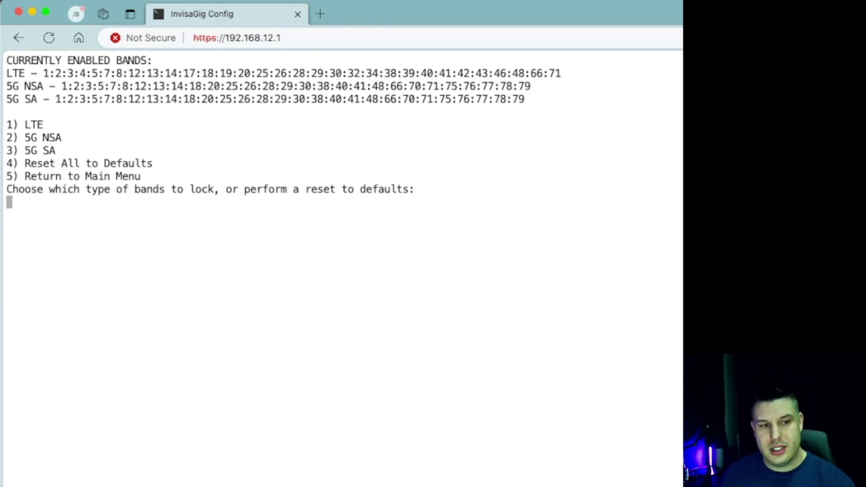
type("5")
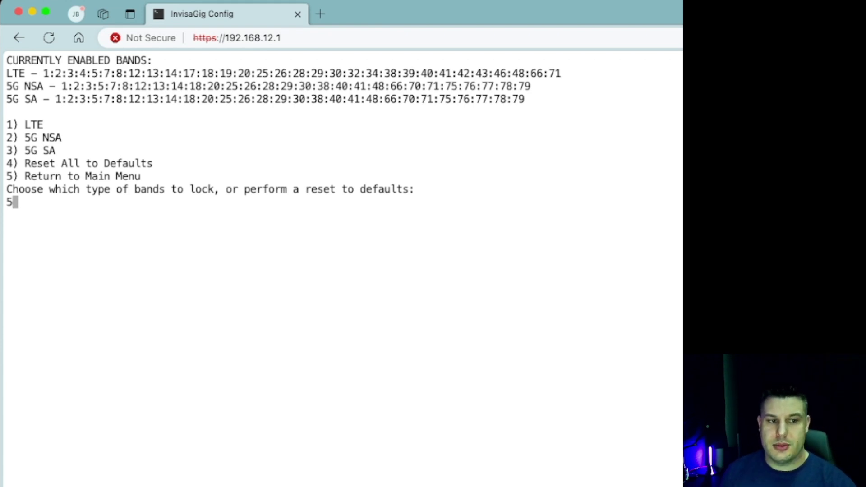
key("Return")
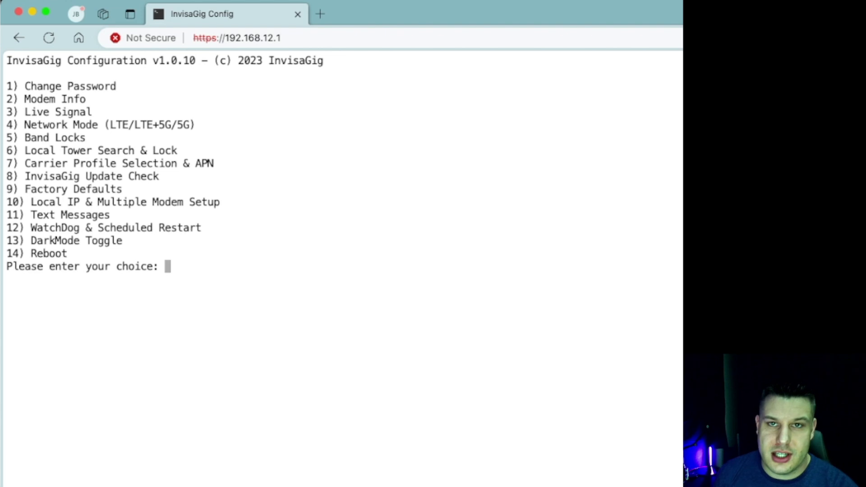
type("7")
Step: In Carrier Profile Selection, choose mode 1 and accept the reboot warning to list carrier profiles
key("Return")
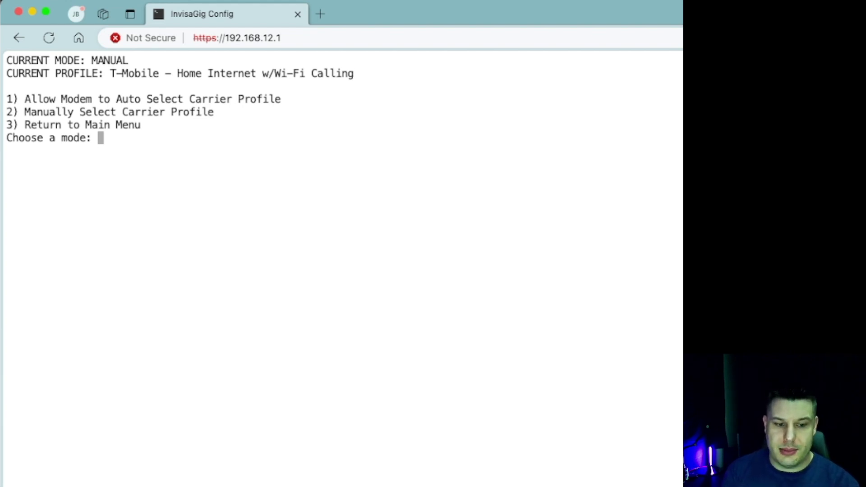
type("1")
key("Return")
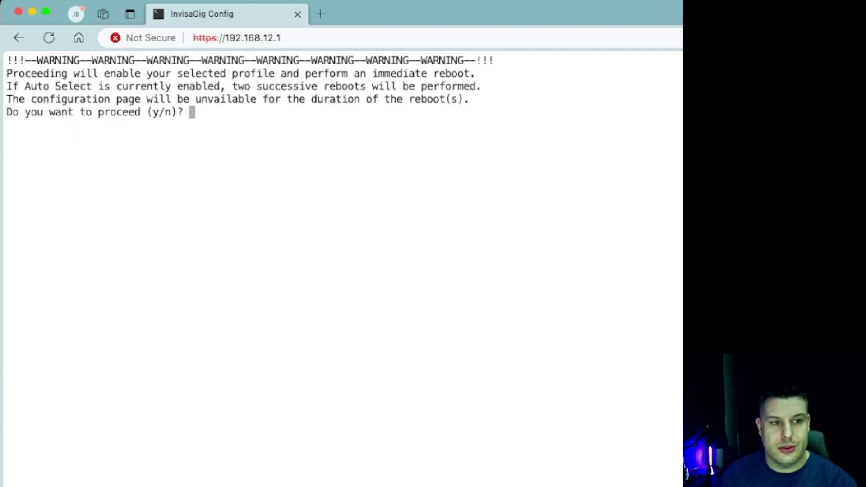
type("y")
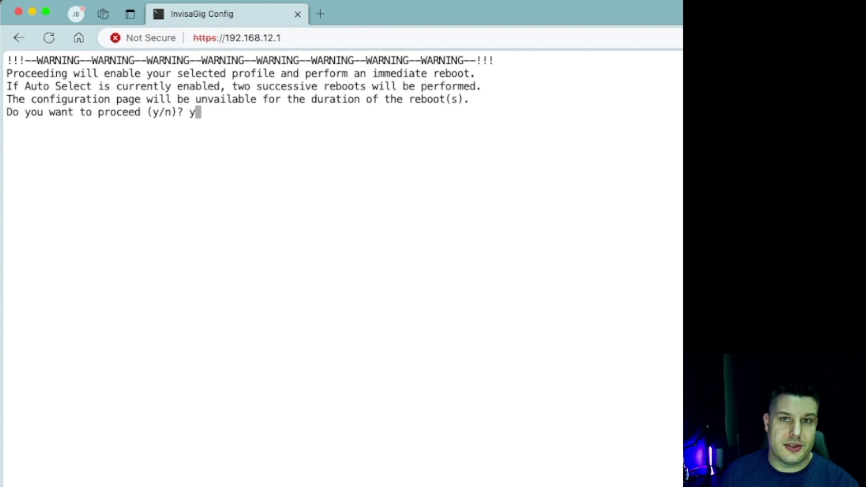
key("Return")
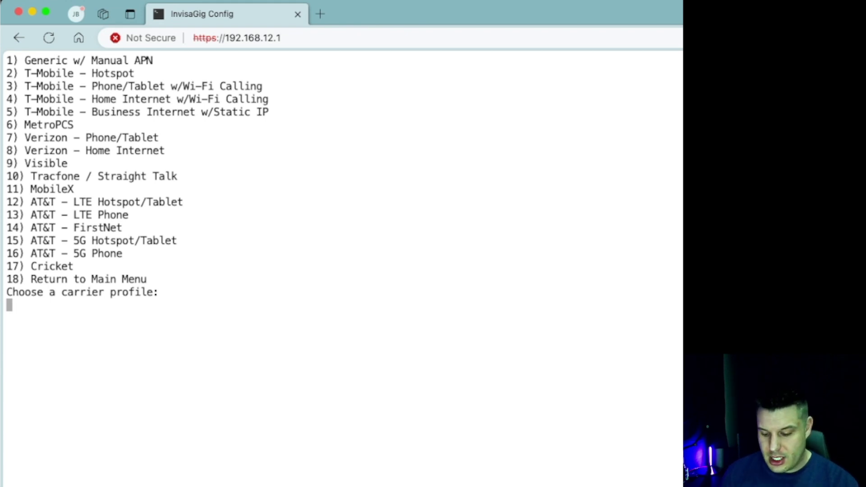
Step: Enter 18 to reach the main menu, then launch the hidden REPAIR function and accept its warning
type("18")
key("Return")
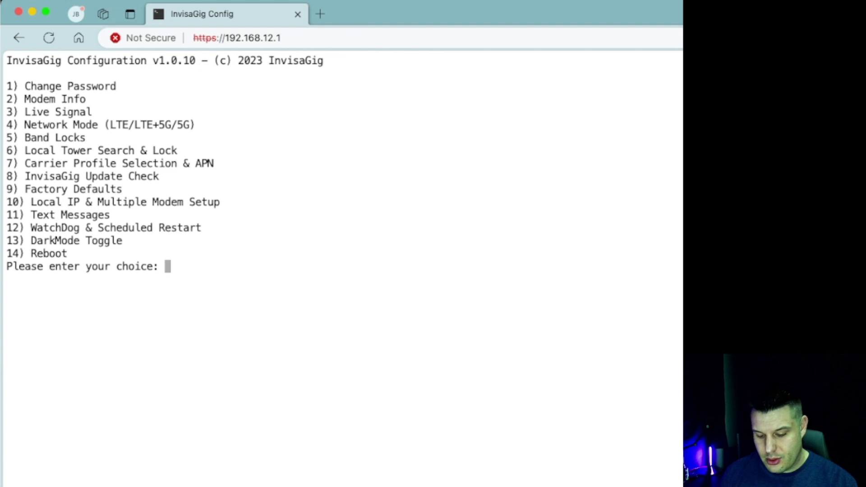
type("REPAIR")
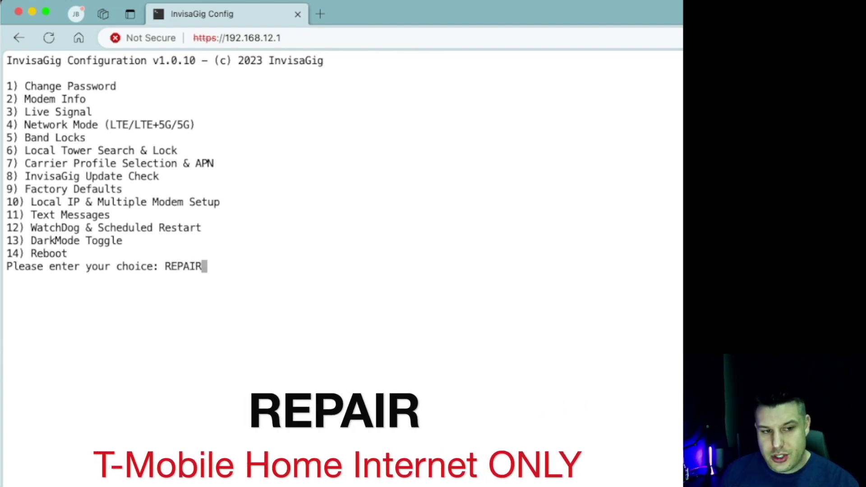
key("Return")
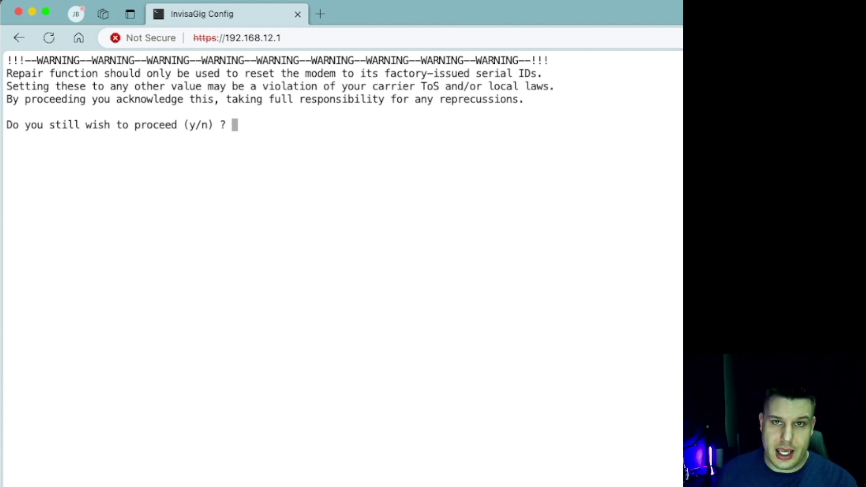
type("y")
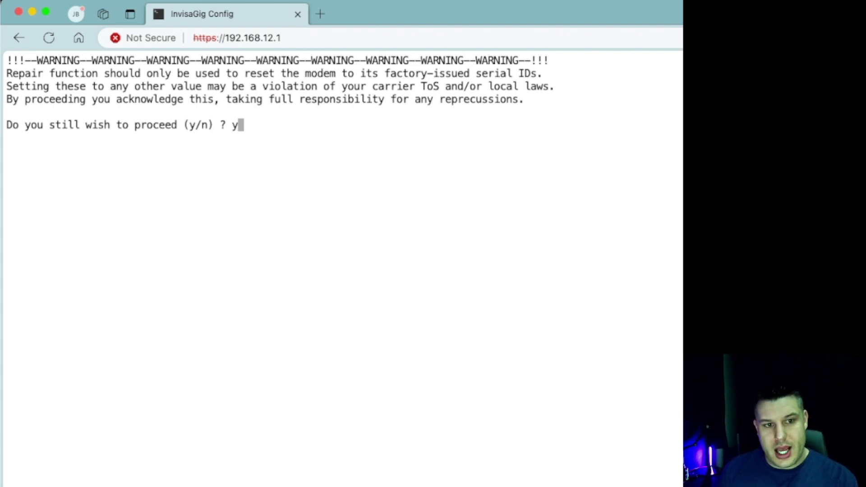
key("Return")
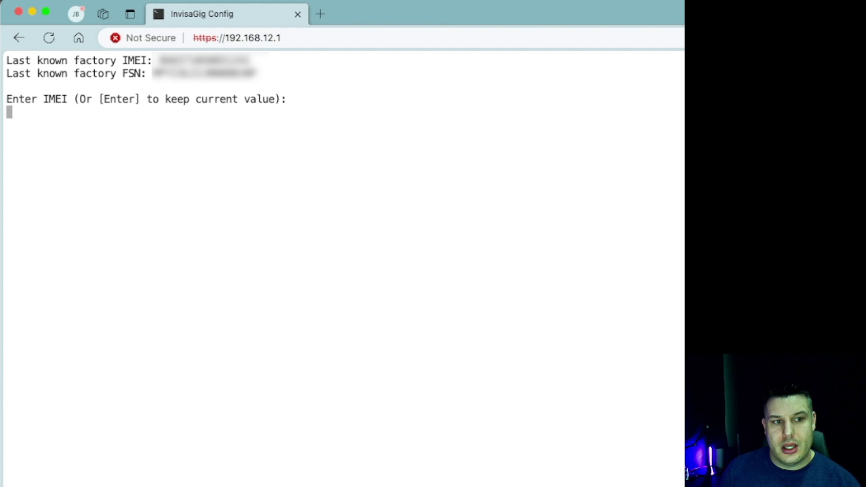
Step: Keep the current IMEI and FSN unchanged during repair and return to the main menu
key("Return")
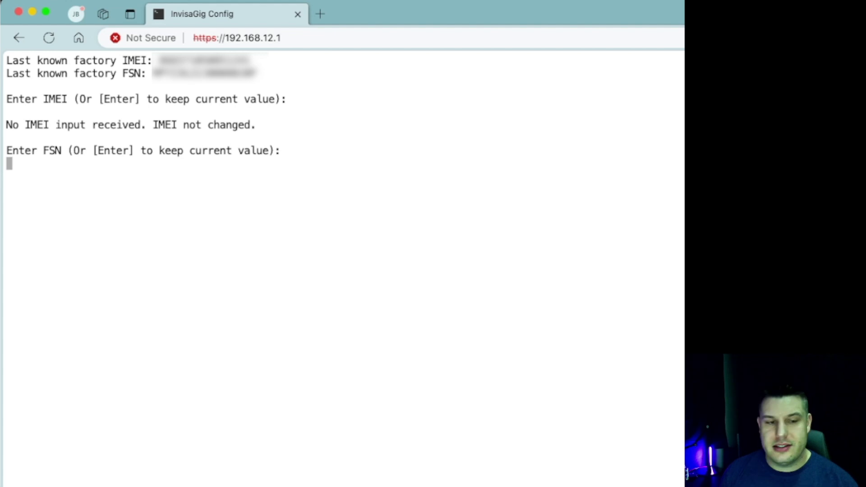
key("Return")
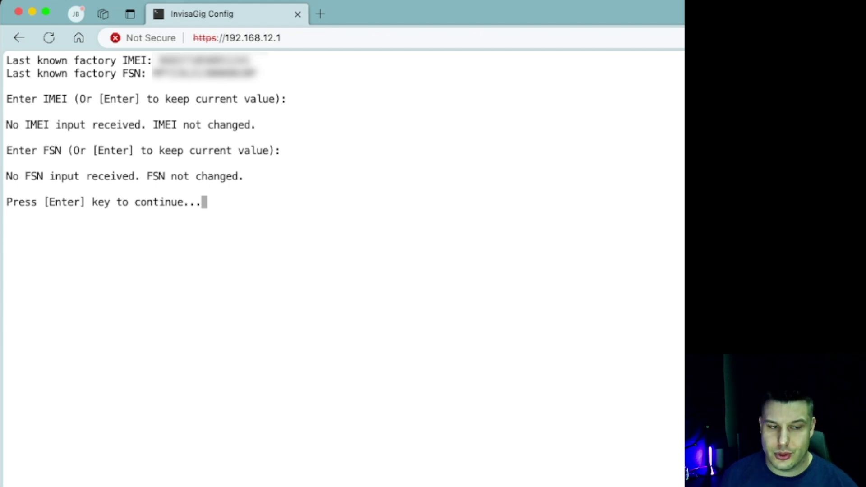
key("Return")
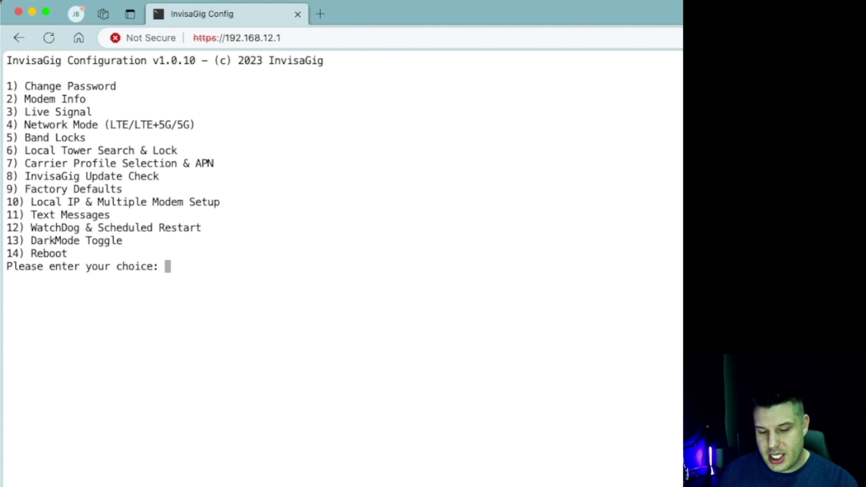
Step: Run the Update Check (option 8), confirming version 1.0.10 is current, and return to the menu
type("8")
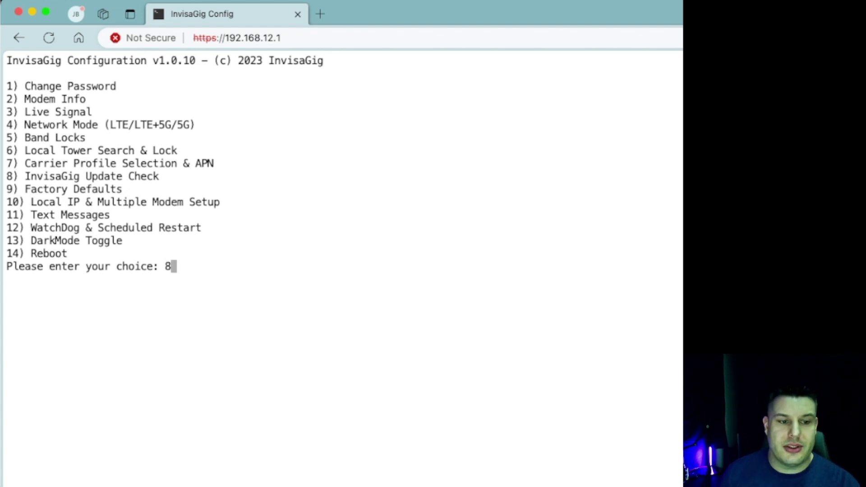
key("Return")
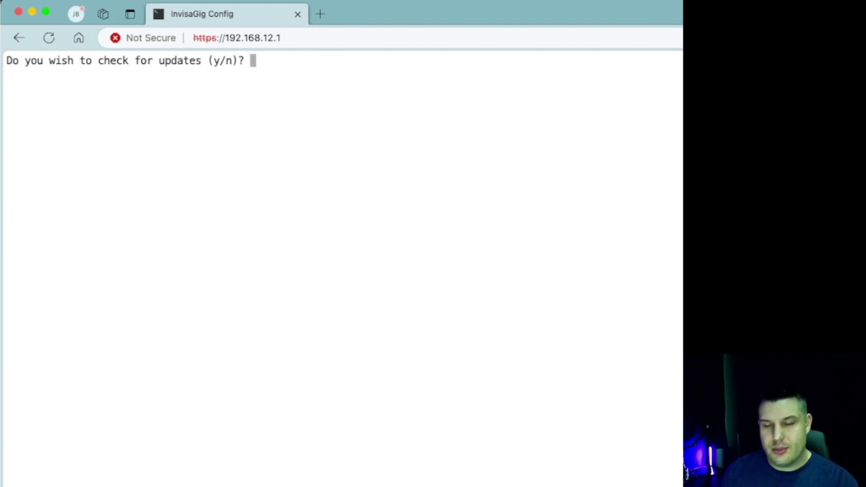
type("y")
key("Return")
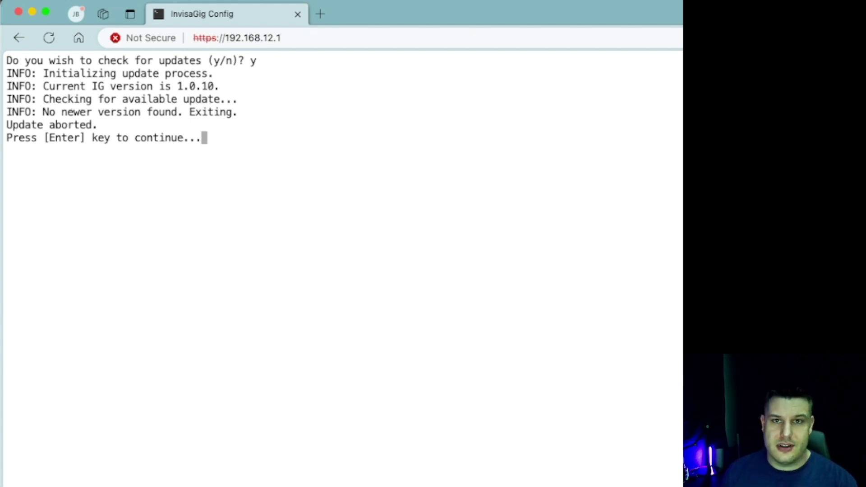
key("Return")
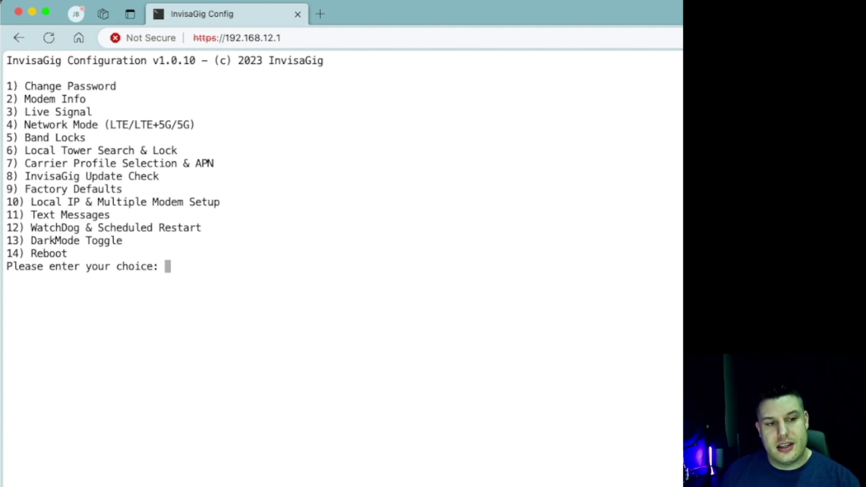
Step: Enter 11 at the main menu prompt to select Text Messages
type("11")
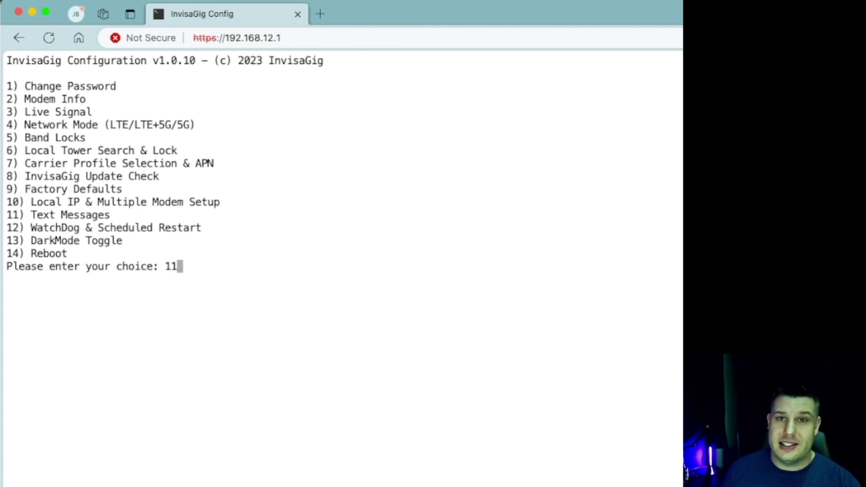
key("Return")
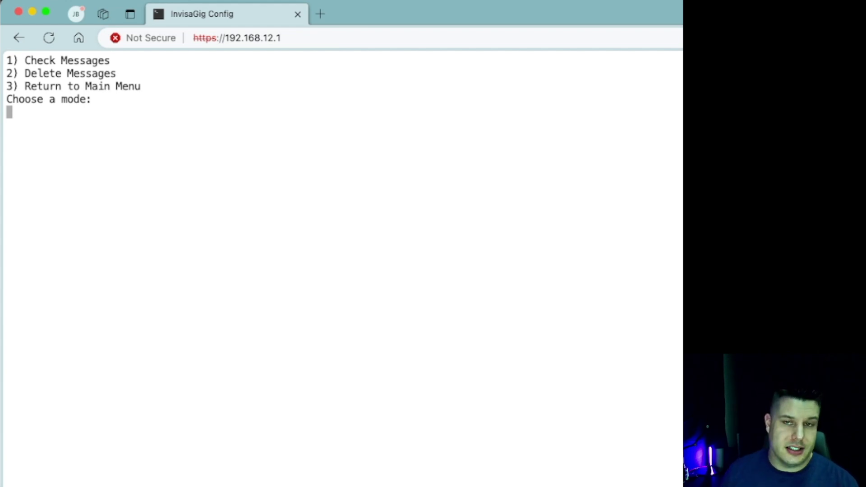
type("3")
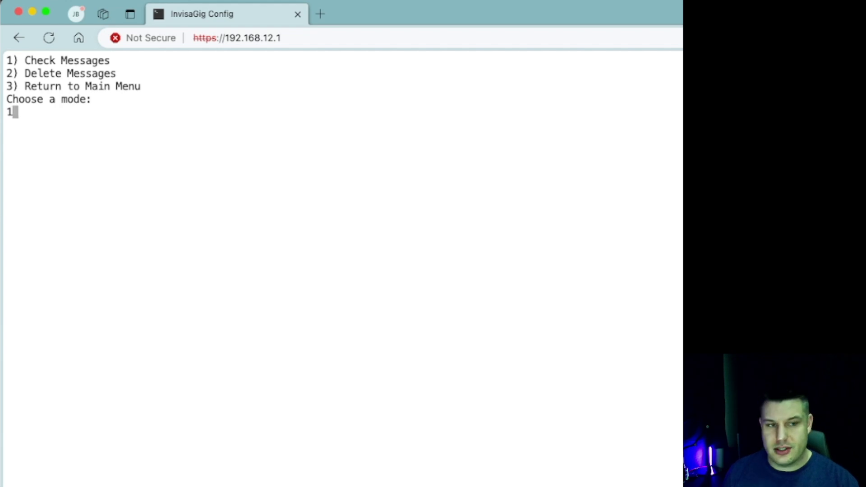
key("Return")
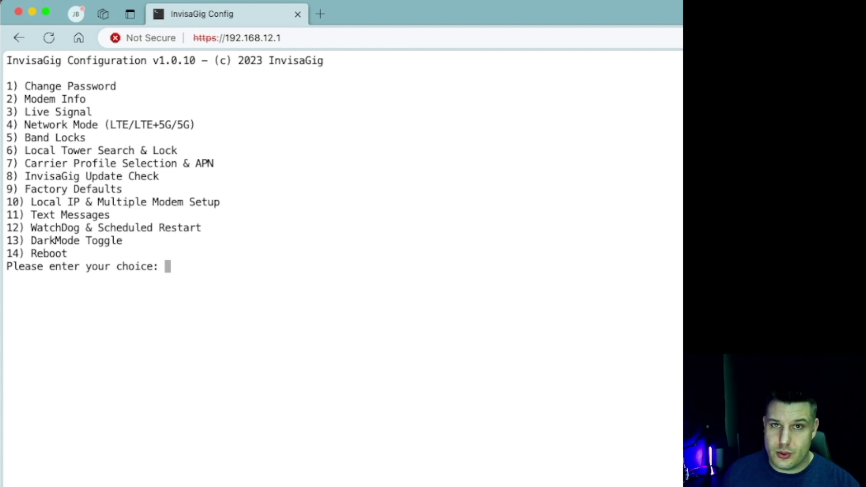
type("12")
key("Return")
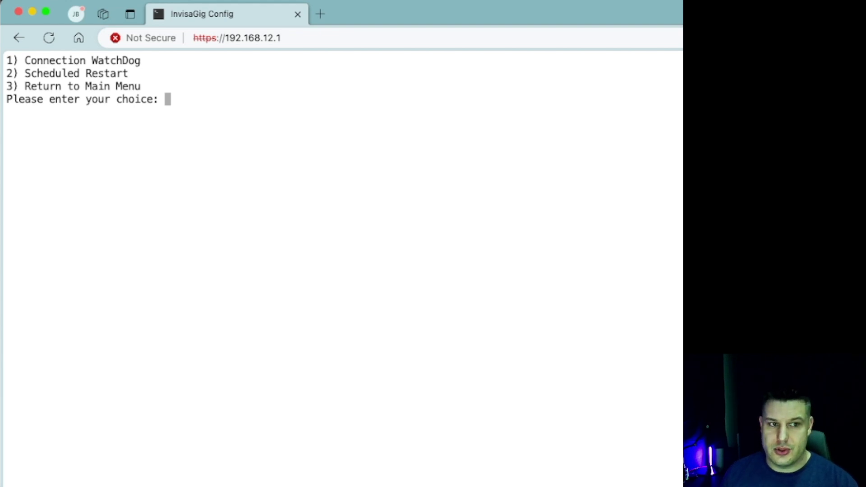
Step: Return from the watchdog options and turn on dark mode with option 13, then reconnect
type("3")
key("Return")
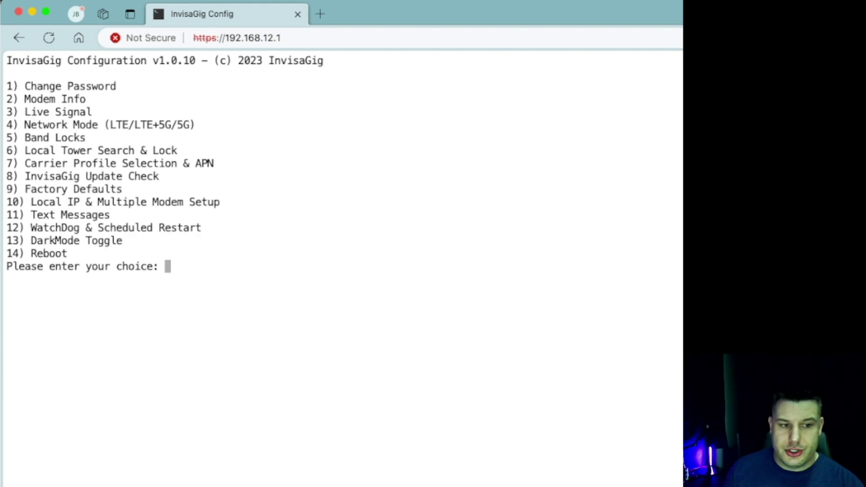
type("13")
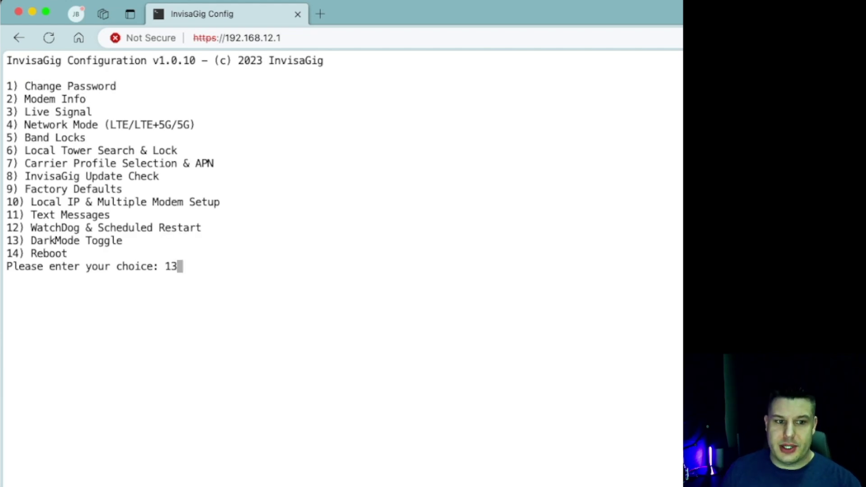
key("Return")
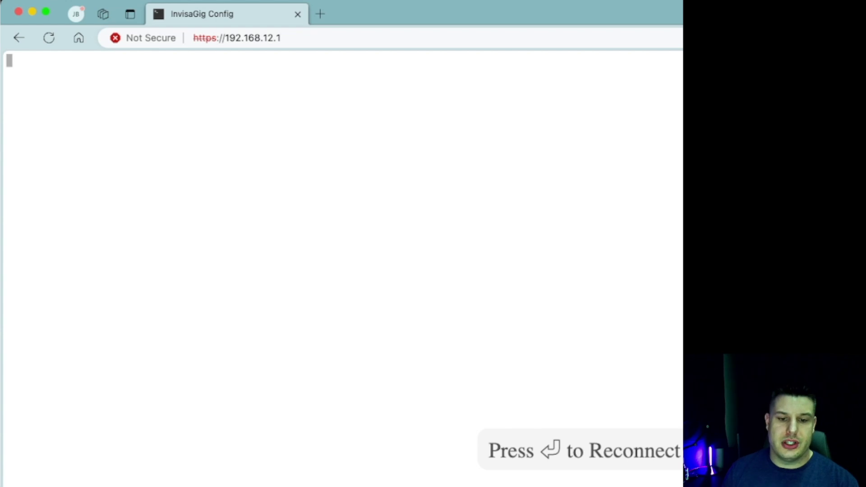
key("Return")
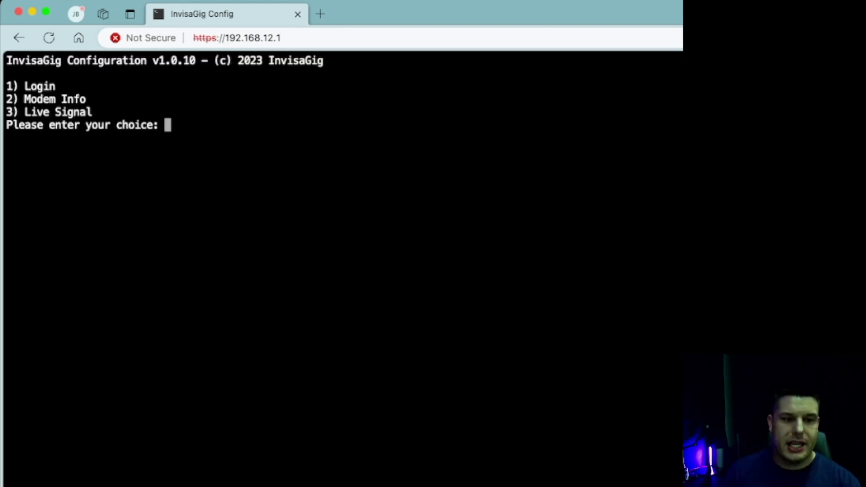
Step: Log back in with option 1 and the admin password to reach the full menu
type("1")
key("Return")
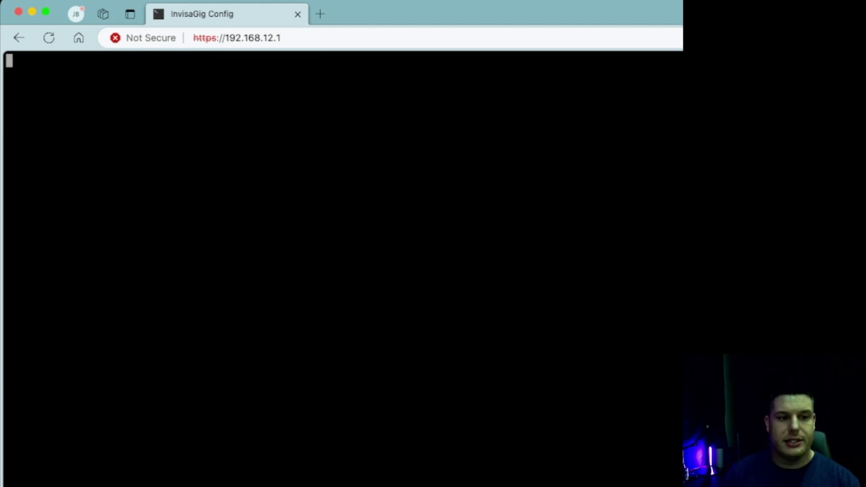
type("*****")
key("Return")
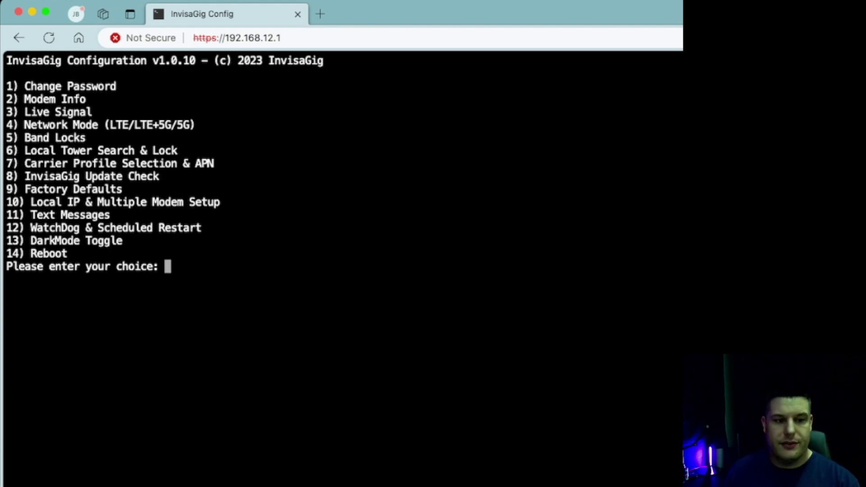